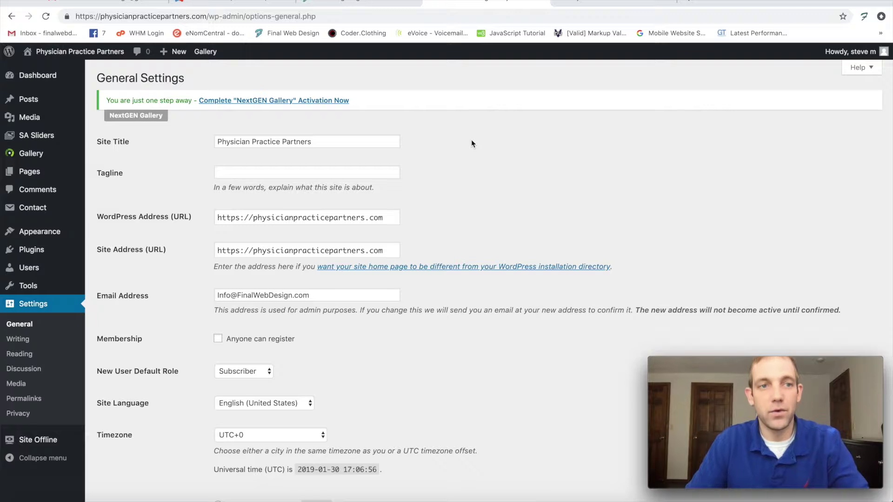
Open the General Settings from the Dashboard and review the Site Title and Tagline fields
{"action": "left_click", "coordinate": [46, 80]}
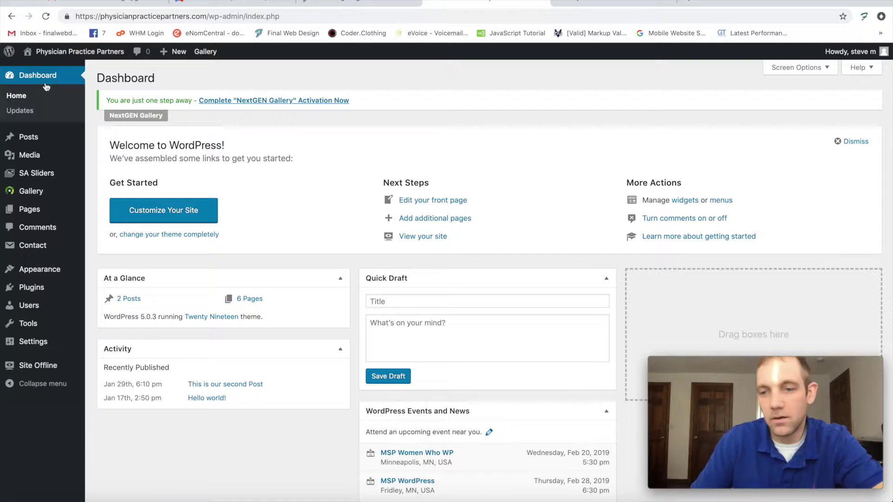
{"action": "mouse_move", "coordinate": [35, 274]}
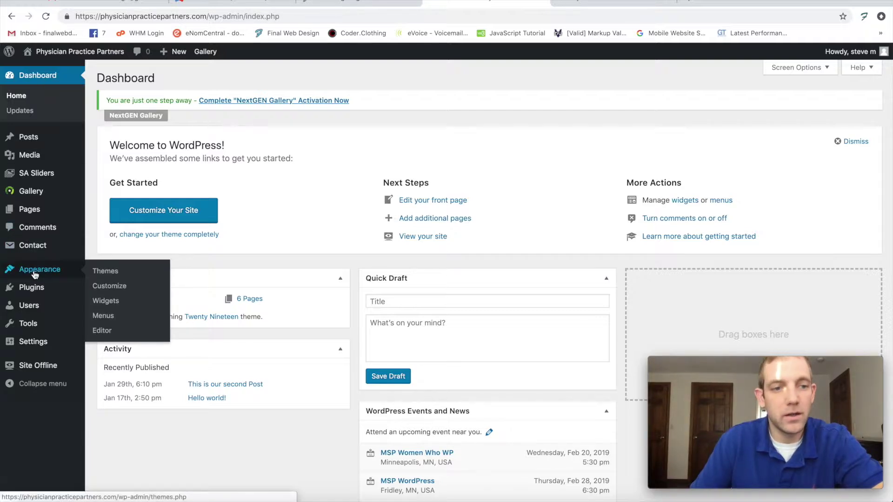
{"action": "left_click", "coordinate": [38, 344]}
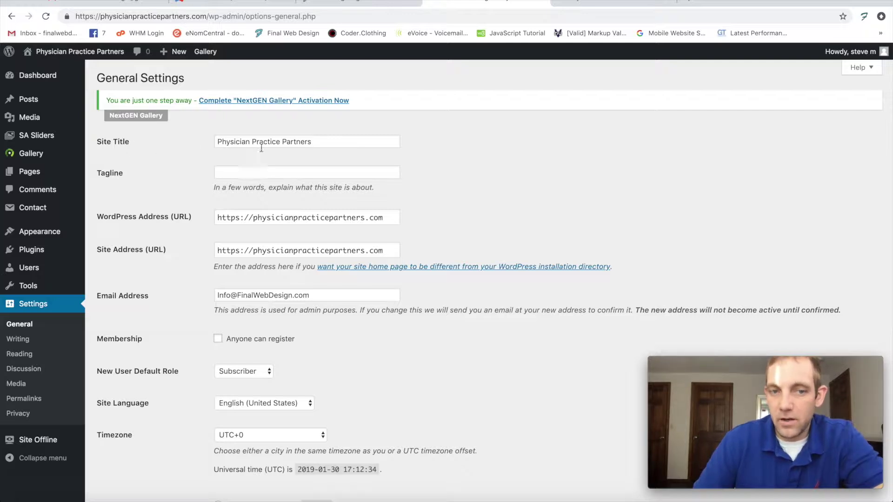
{"action": "left_click_drag", "start_coordinate": [335, 141], "coordinate": [203, 139]}
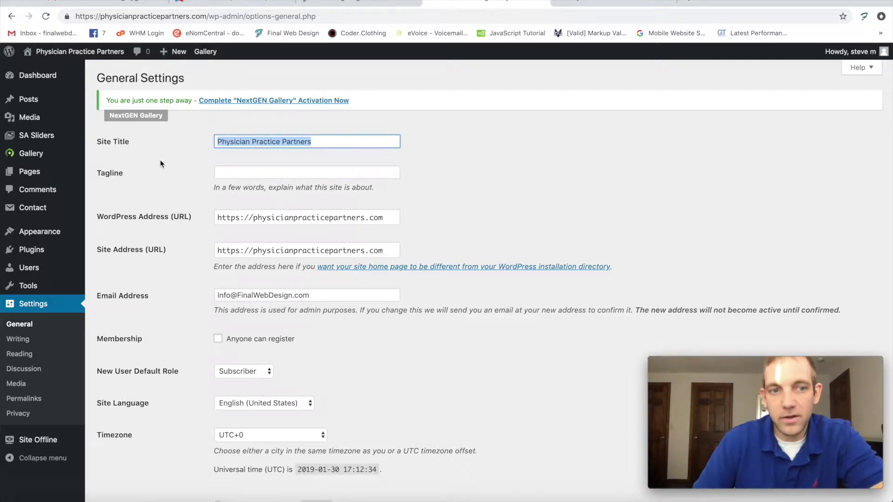
{"action": "scroll", "coordinate": [160, 164], "scroll_direction": "down", "scroll_amount": 1}
{"action": "key", "text": "Tab"}
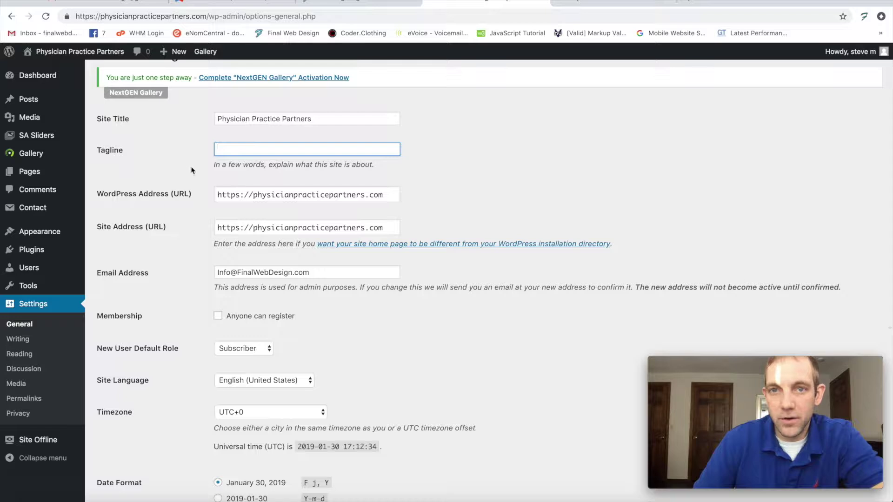
Compare the site title and tagline settings with the header of the live Physician Practice Partners homepage
{"action": "left_click", "coordinate": [590, 4]}
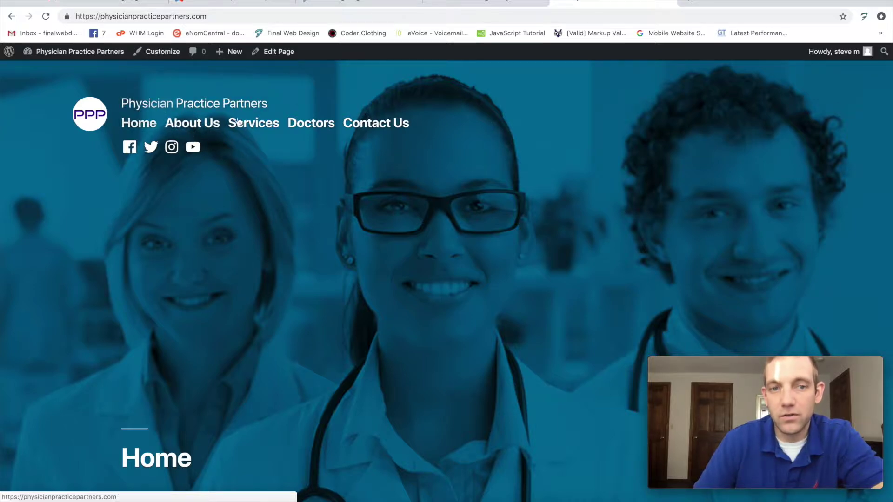
{"action": "left_click", "coordinate": [486, 4]}
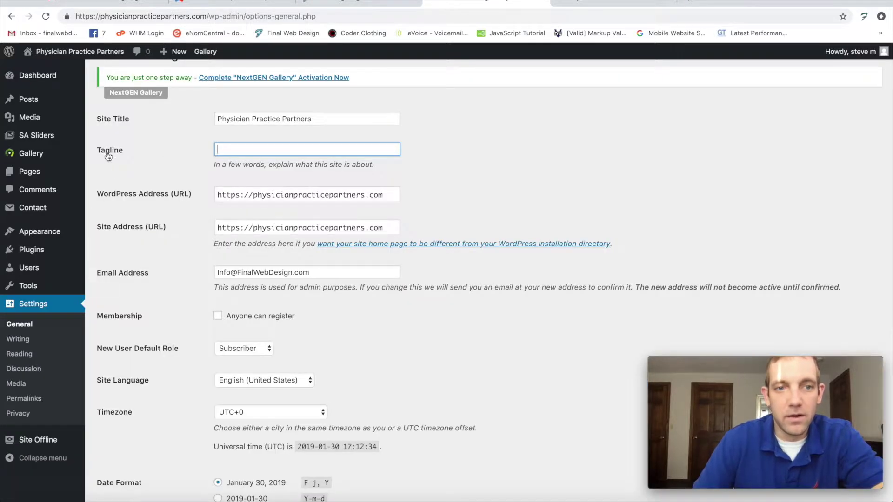
{"action": "key", "text": "ctrl+Tab"}
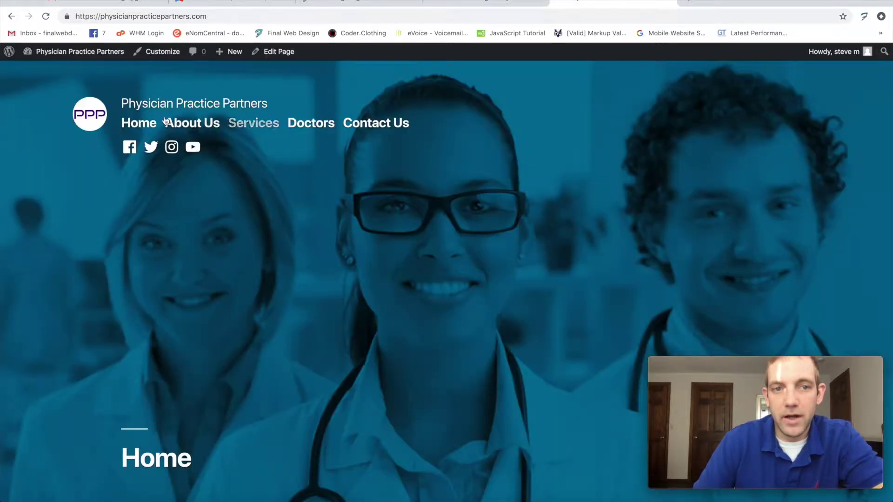
{"action": "key", "text": "ctrl+shift+Tab"}
Examine the WordPress Address and Site Address URLs, including the https prefix, in the General Settings
{"action": "scroll", "coordinate": [175, 144], "scroll_direction": "down", "scroll_amount": 3}
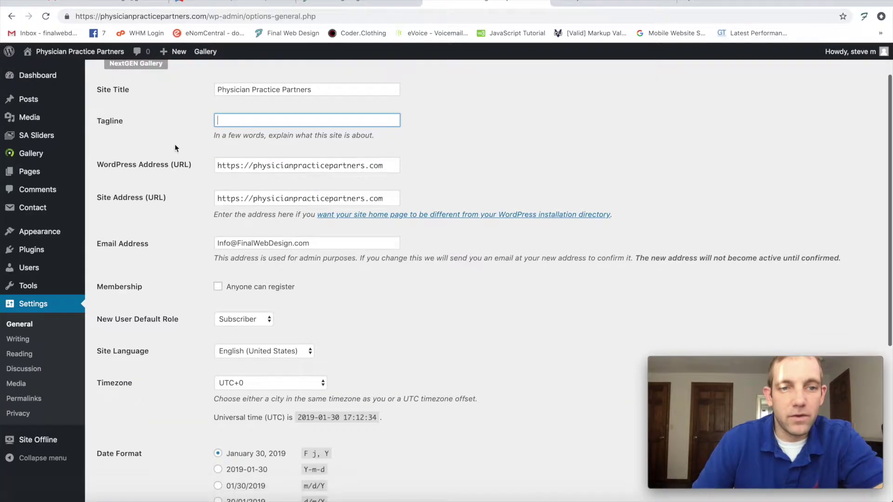
{"action": "left_click_drag", "start_coordinate": [222, 144], "coordinate": [385, 144]}
{"action": "left_click", "coordinate": [240, 142]}
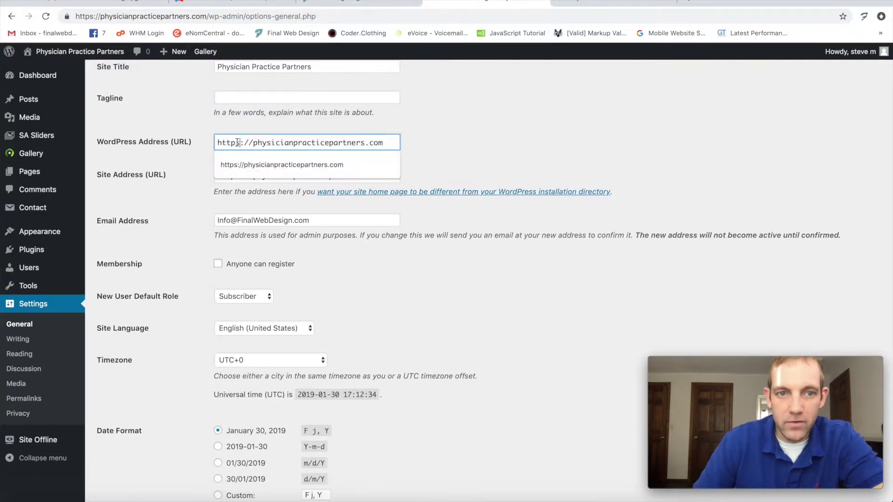
{"action": "left_click", "coordinate": [180, 189]}
{"action": "scroll", "coordinate": [186, 186], "scroll_direction": "down", "scroll_amount": 3}
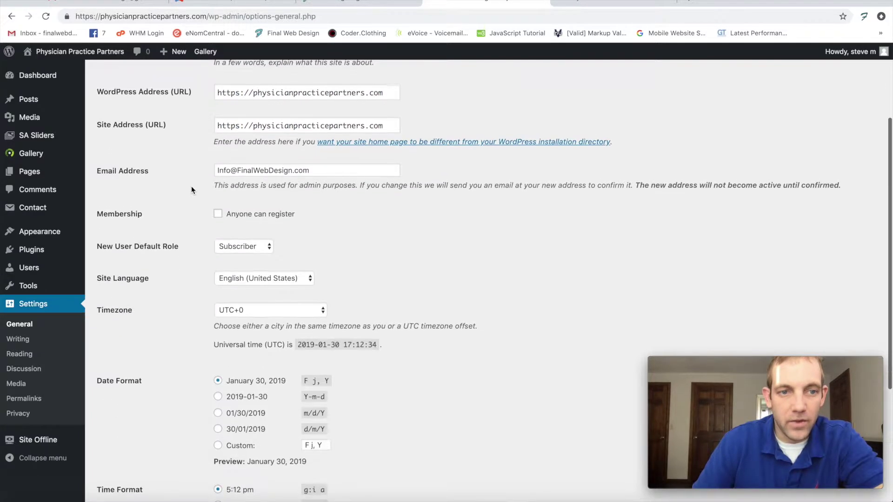
Review the administrative email address field and its note on confirming a new address
{"action": "scroll", "coordinate": [191, 188], "scroll_direction": "down", "scroll_amount": 1}
{"action": "scroll", "coordinate": [190, 186], "scroll_direction": "down", "scroll_amount": 2}
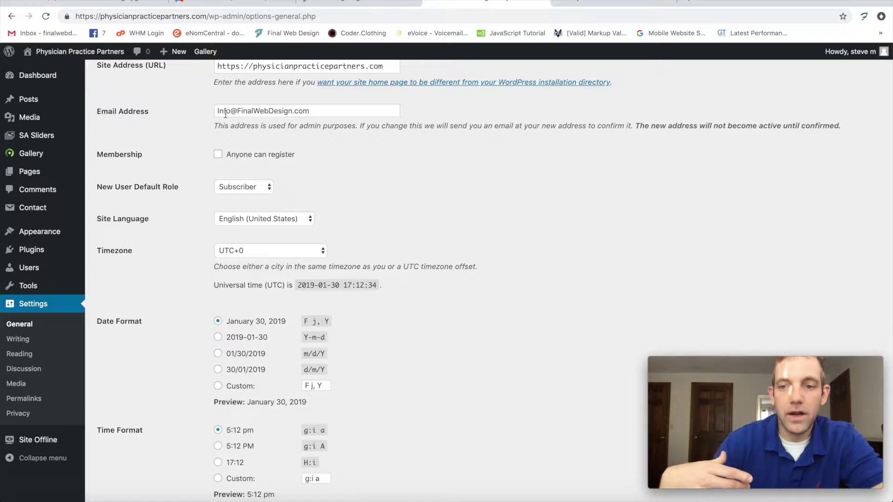
{"action": "left_click_drag", "start_coordinate": [322, 111], "coordinate": [215, 114]}
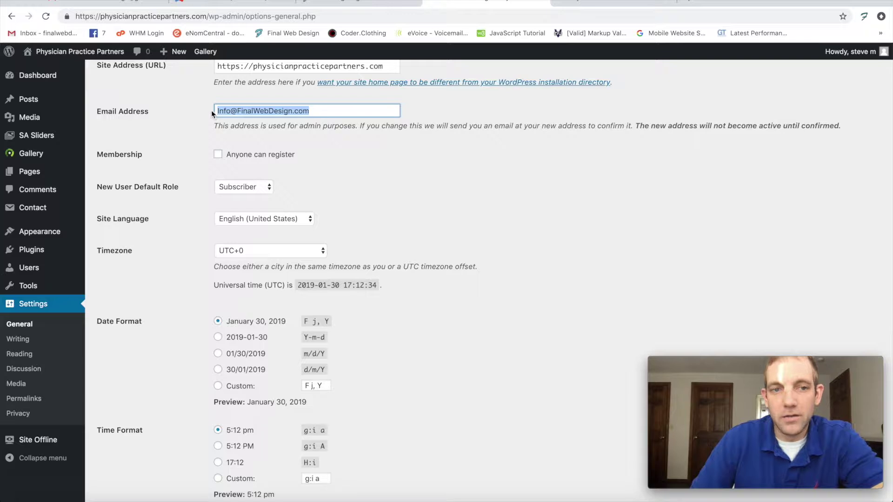
{"action": "left_click", "coordinate": [189, 114]}
{"action": "scroll", "coordinate": [189, 115], "scroll_direction": "down", "scroll_amount": 2}
{"action": "scroll", "coordinate": [189, 114], "scroll_direction": "up", "scroll_amount": 1}
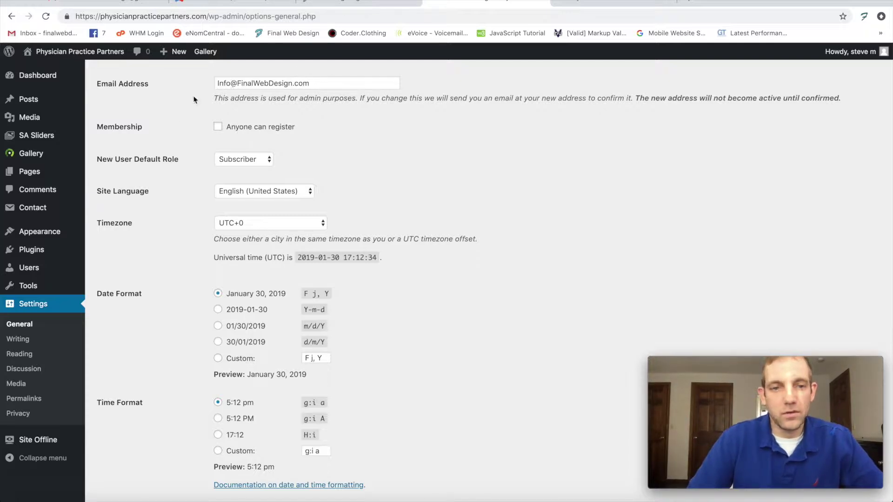
Check the Membership registration option and the roles available for New User Default Role
{"action": "scroll", "coordinate": [198, 95], "scroll_direction": "down", "scroll_amount": 1}
{"action": "scroll", "coordinate": [202, 119], "scroll_direction": "up", "scroll_amount": 1}
{"action": "scroll", "coordinate": [213, 123], "scroll_direction": "down", "scroll_amount": 2}
{"action": "scroll", "coordinate": [158, 112], "scroll_direction": "down", "scroll_amount": 1}
{"action": "scroll", "coordinate": [166, 115], "scroll_direction": "down", "scroll_amount": 1}
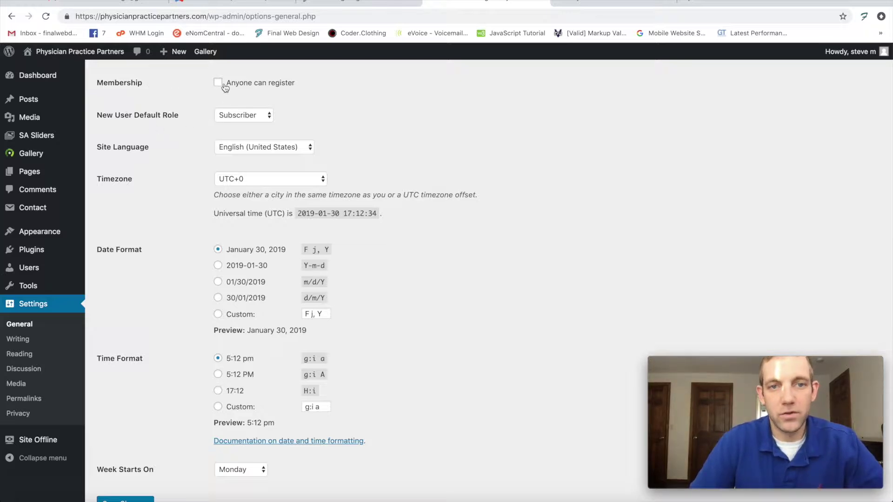
{"action": "left_click", "coordinate": [246, 115]}
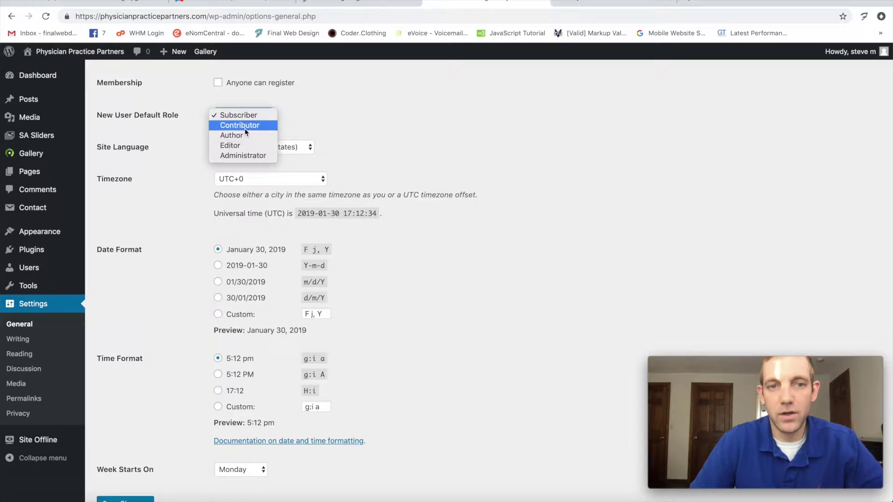
{"action": "left_click", "coordinate": [349, 122]}
{"action": "scroll", "coordinate": [180, 135], "scroll_direction": "down", "scroll_amount": 1}
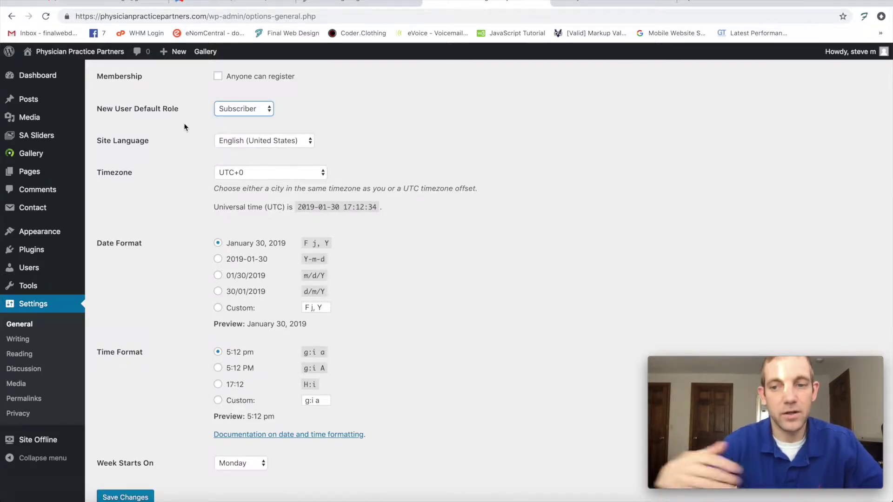
{"action": "scroll", "coordinate": [183, 123], "scroll_direction": "down", "scroll_amount": 2}
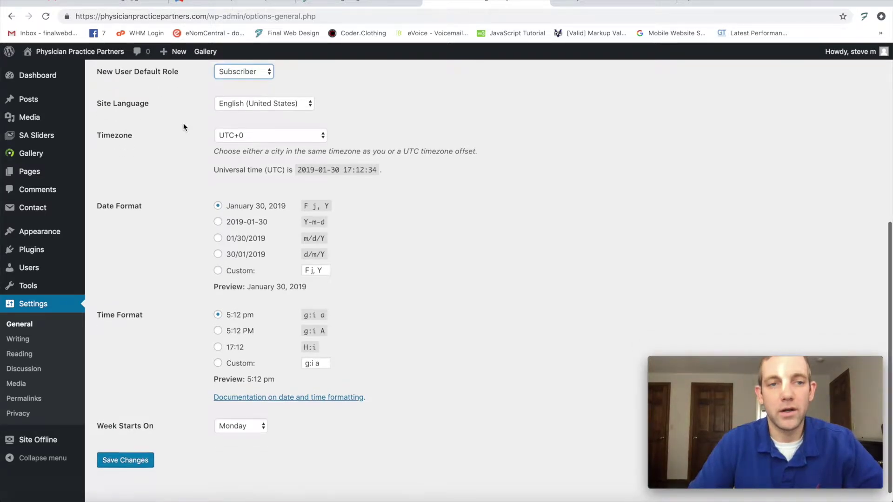
View the languages available for Site Language without changing the selection
{"action": "left_click", "coordinate": [237, 97]}
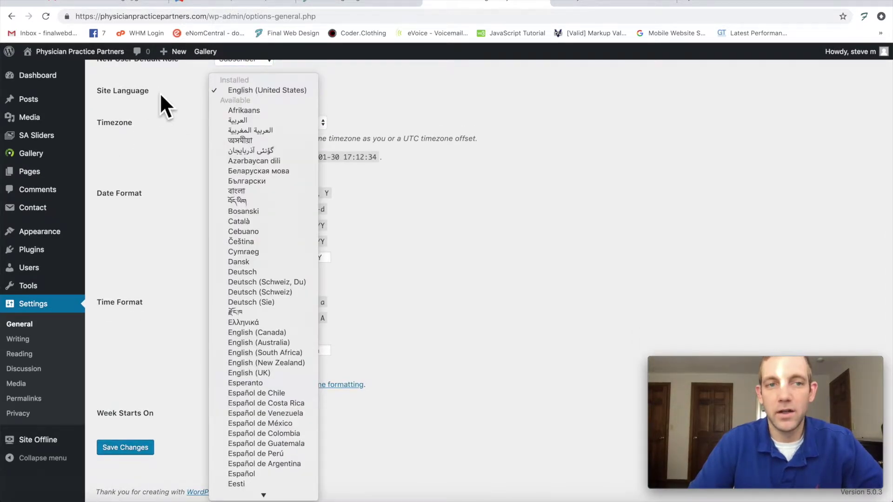
{"action": "left_click", "coordinate": [106, 96]}
{"action": "left_click", "coordinate": [237, 95]}
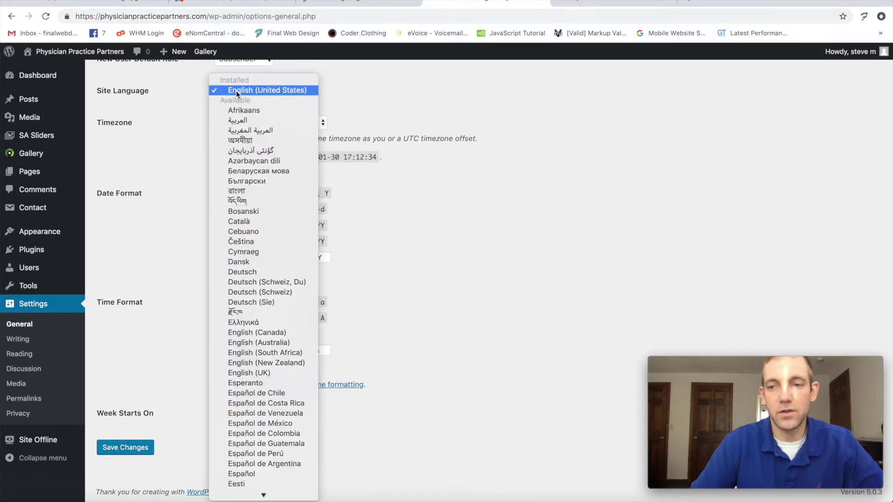
{"action": "left_click", "coordinate": [169, 102]}
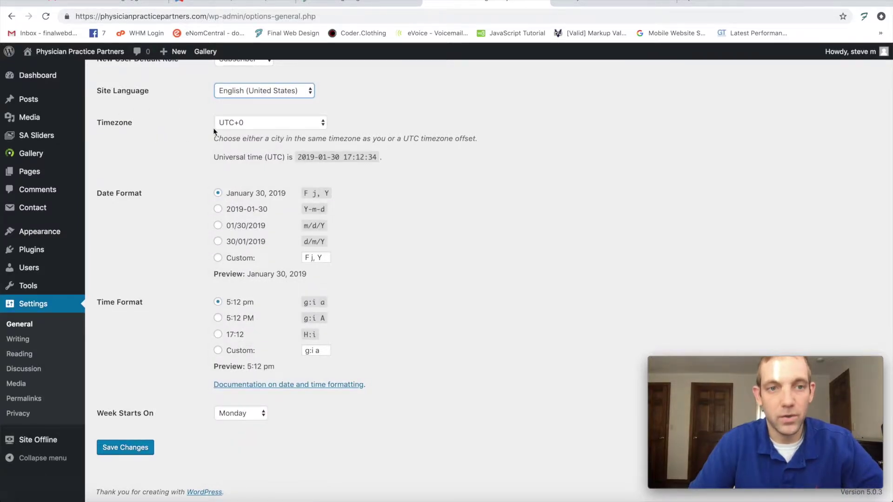
Browse the cities and UTC offsets offered for the Timezone setting, leaving the selection as it is
{"action": "left_click", "coordinate": [257, 128]}
{"action": "scroll", "coordinate": [315, 100], "scroll_direction": "up", "scroll_amount": 10}
{"action": "scroll", "coordinate": [298, 100], "scroll_direction": "up", "scroll_amount": 8}
{"action": "scroll", "coordinate": [279, 100], "scroll_direction": "down", "scroll_amount": 6}
{"action": "scroll", "coordinate": [275, 109], "scroll_direction": "up", "scroll_amount": 20}
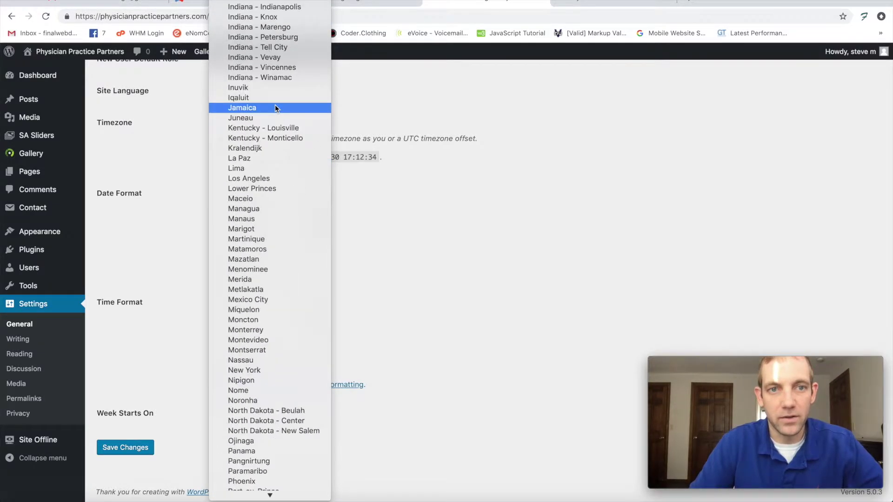
{"action": "scroll", "coordinate": [275, 108], "scroll_direction": "down", "scroll_amount": 20}
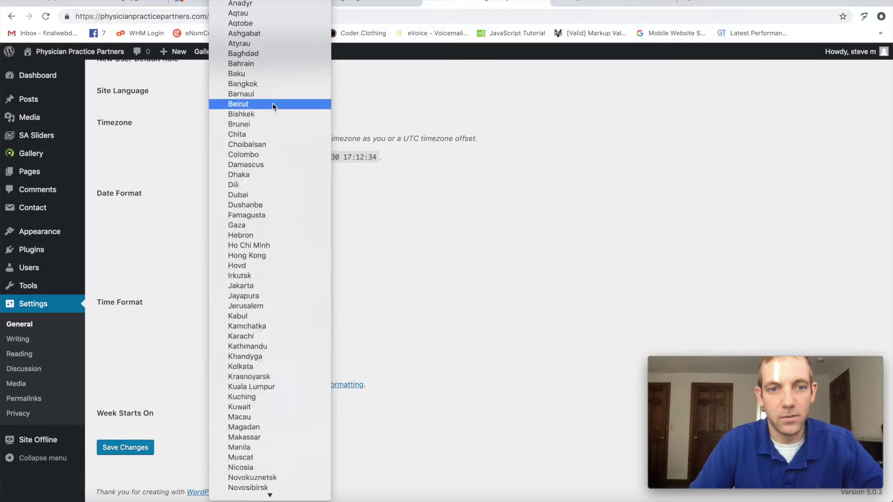
{"action": "left_click", "coordinate": [586, 208]}
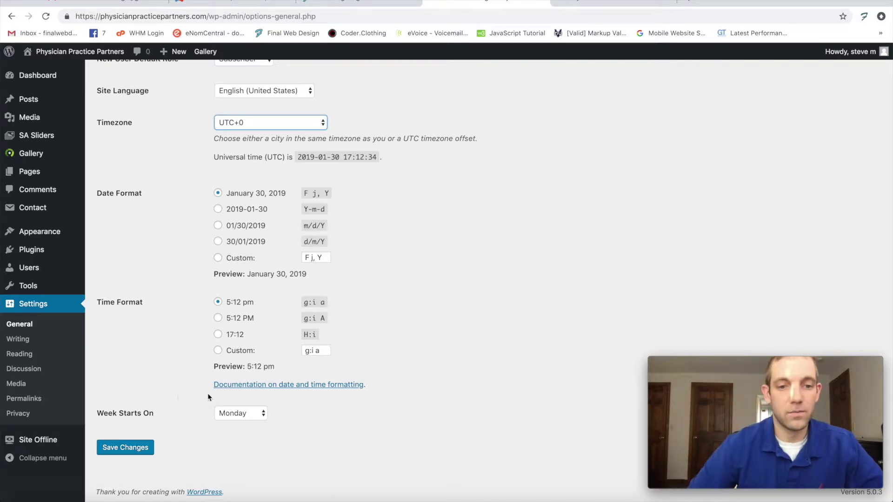
Look over the Writing Settings and the Reading Settings, including the pages available as the static homepage
{"action": "scroll", "coordinate": [160, 389], "scroll_direction": "up", "scroll_amount": 10}
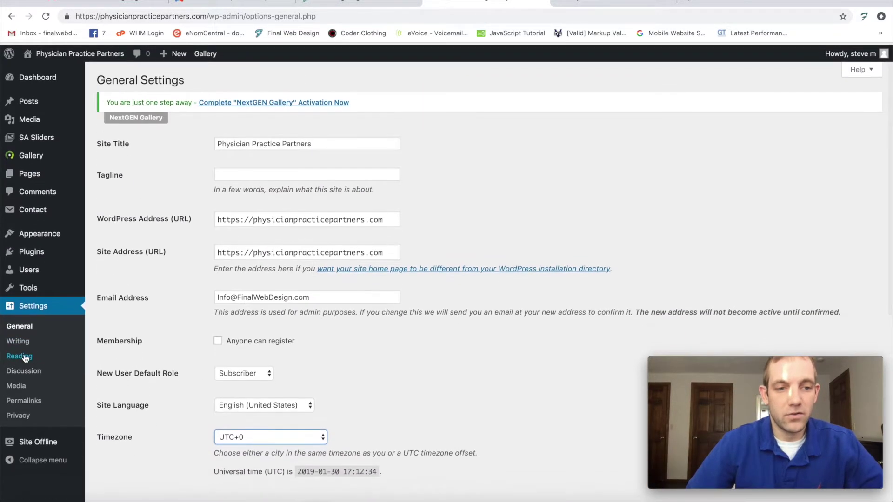
{"action": "left_click", "coordinate": [21, 341]}
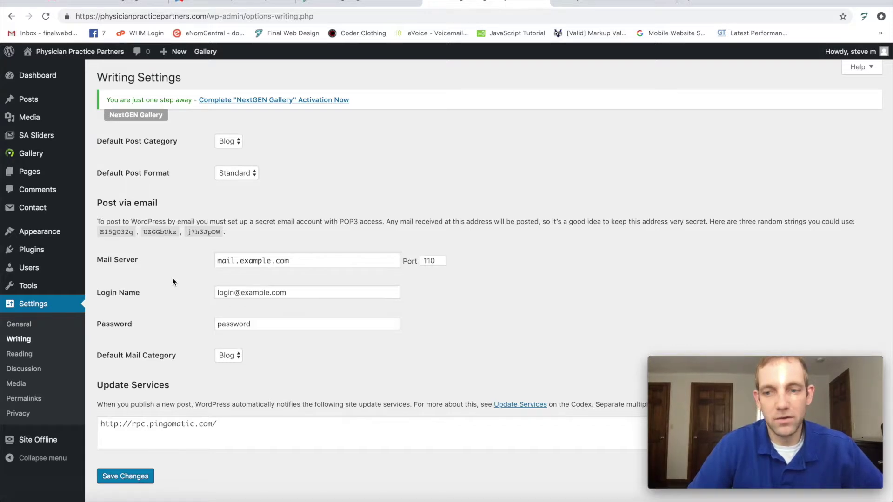
{"action": "left_click", "coordinate": [44, 356]}
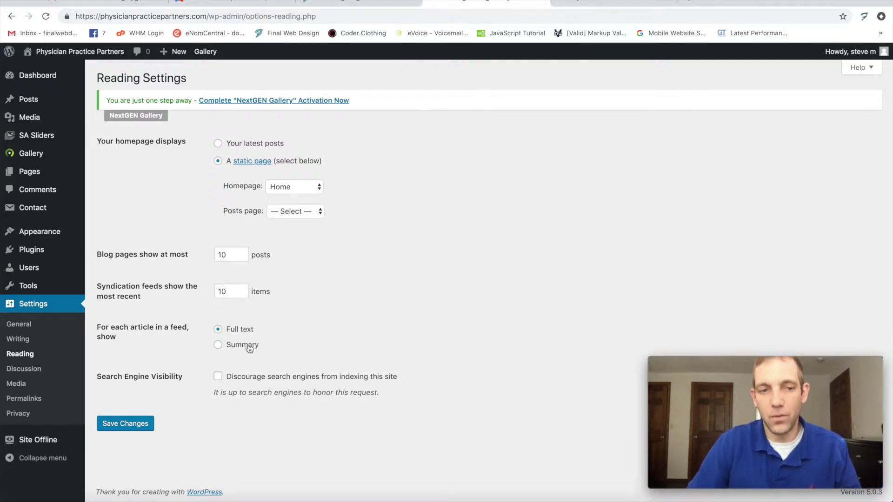
{"action": "mouse_move", "coordinate": [46, 231]}
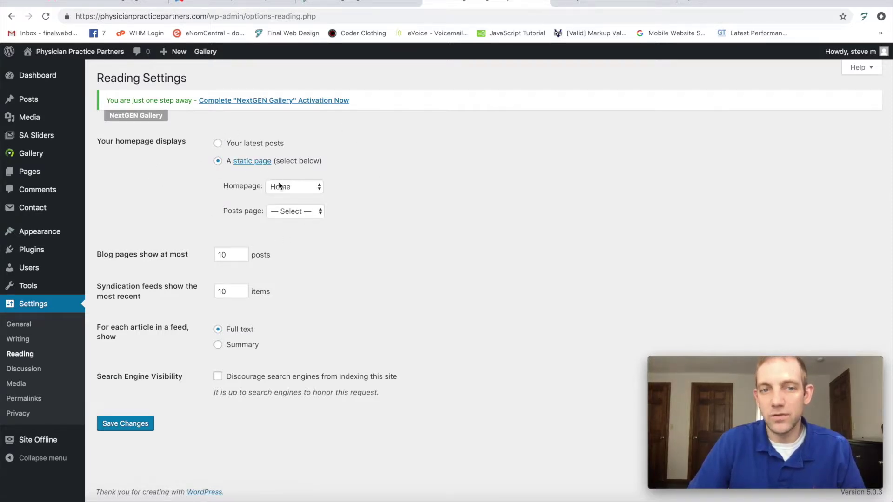
{"action": "left_click", "coordinate": [305, 191]}
{"action": "left_click", "coordinate": [409, 181]}
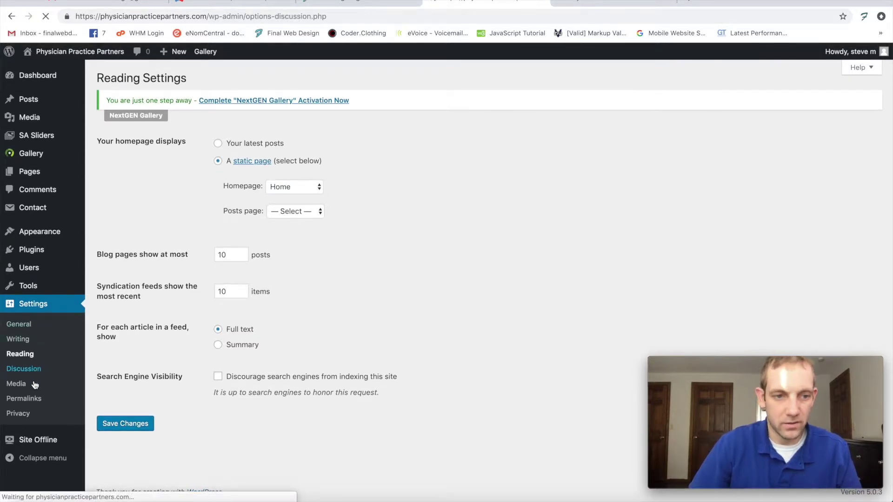
Review the comment, moderation, blacklist and avatar options in the Discussion Settings, and look over the image sizes in the Media Settings
{"action": "scroll", "coordinate": [234, 262], "scroll_direction": "down", "scroll_amount": 6}
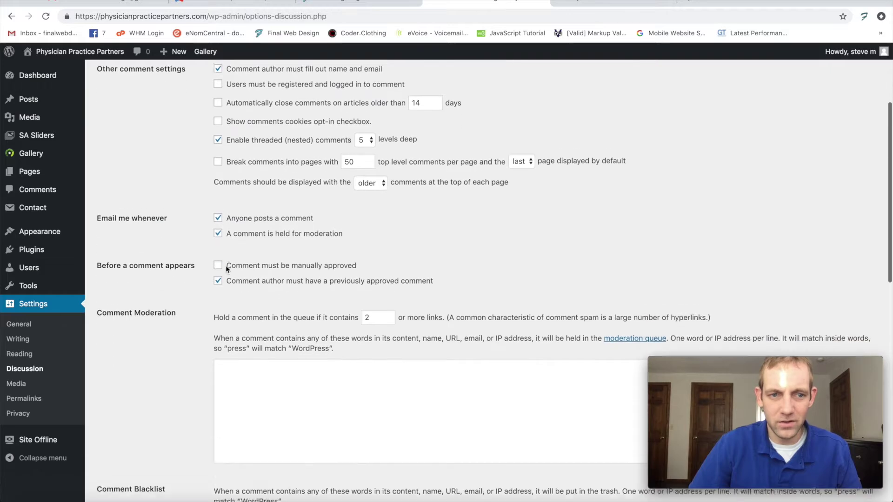
{"action": "scroll", "coordinate": [180, 268], "scroll_direction": "down", "scroll_amount": 8}
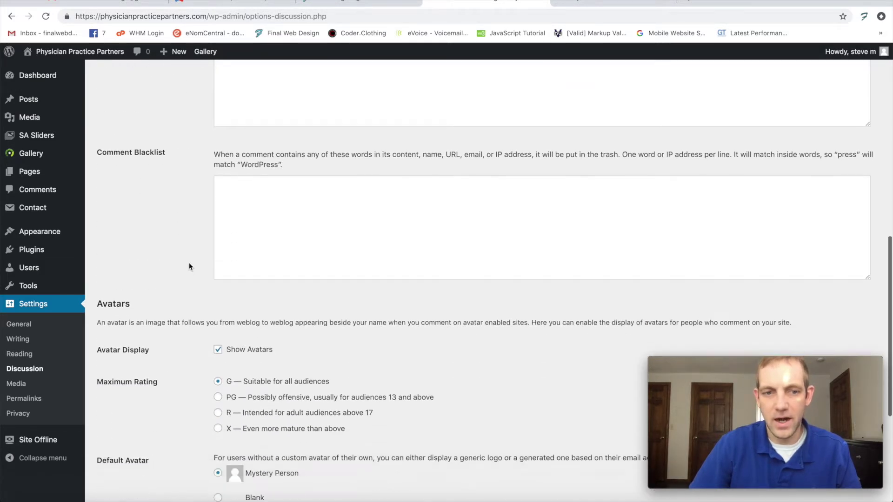
{"action": "scroll", "coordinate": [180, 264], "scroll_direction": "up", "scroll_amount": 15}
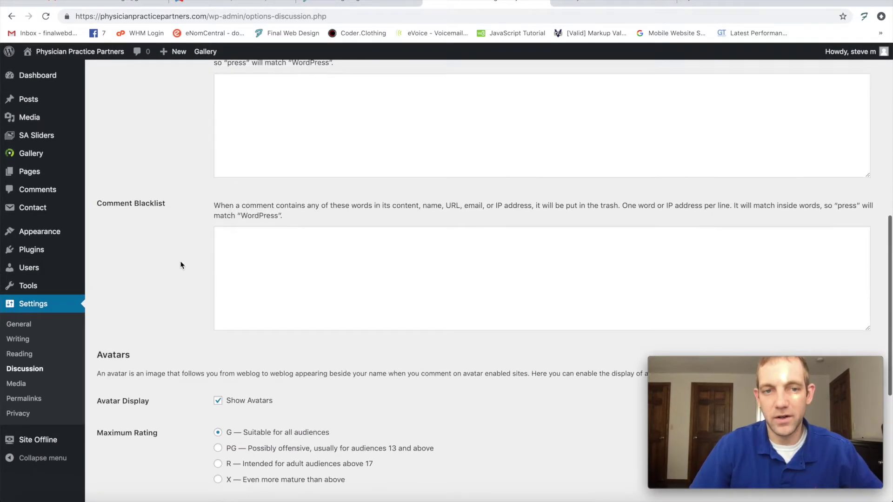
{"action": "scroll", "coordinate": [178, 262], "scroll_direction": "down", "scroll_amount": 2}
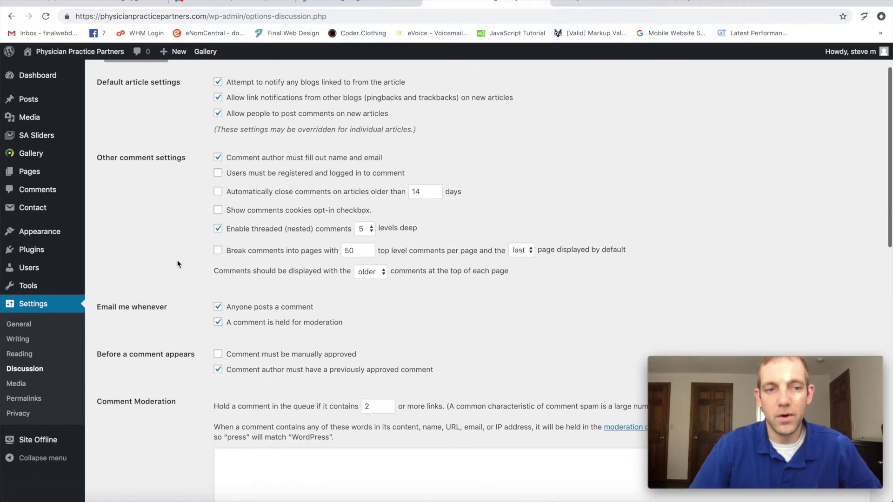
{"action": "scroll", "coordinate": [177, 262], "scroll_direction": "up", "scroll_amount": 2}
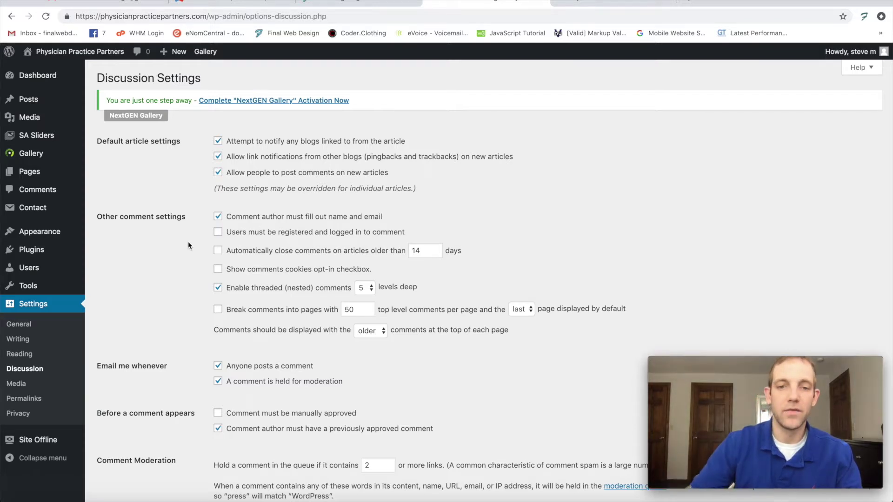
{"action": "scroll", "coordinate": [185, 244], "scroll_direction": "down", "scroll_amount": 2}
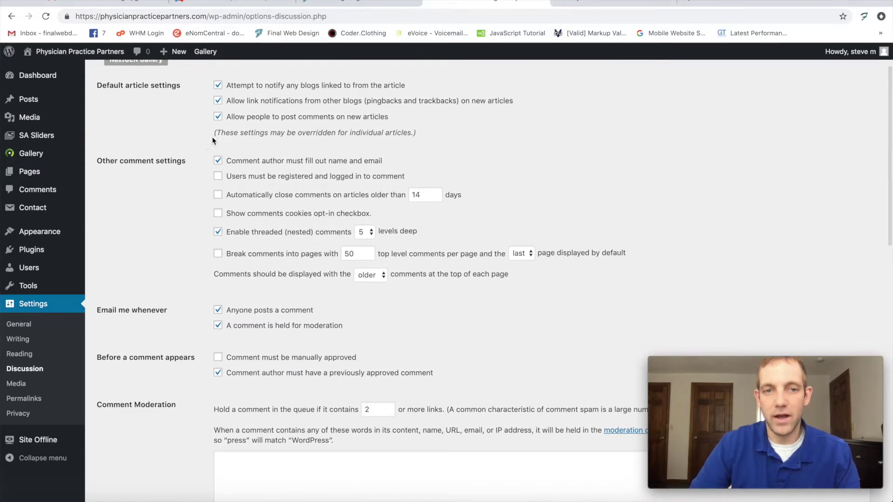
{"action": "scroll", "coordinate": [232, 106], "scroll_direction": "down", "scroll_amount": 2}
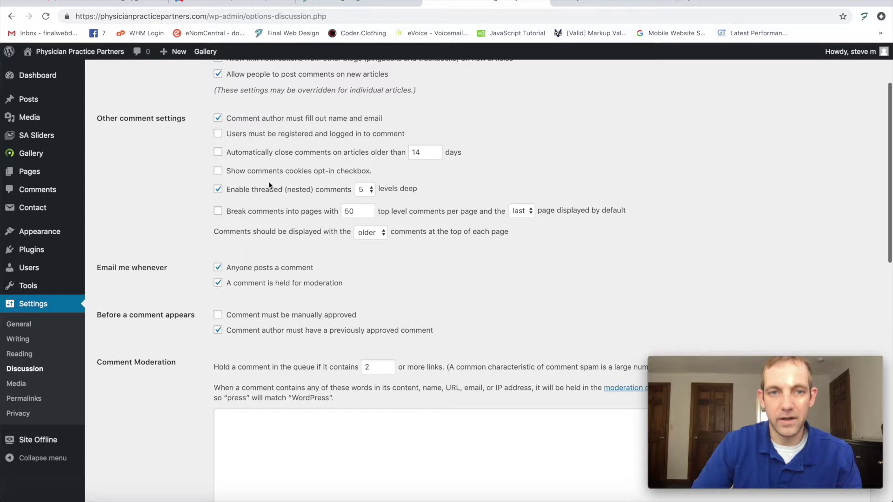
{"action": "scroll", "coordinate": [194, 244], "scroll_direction": "down", "scroll_amount": 4}
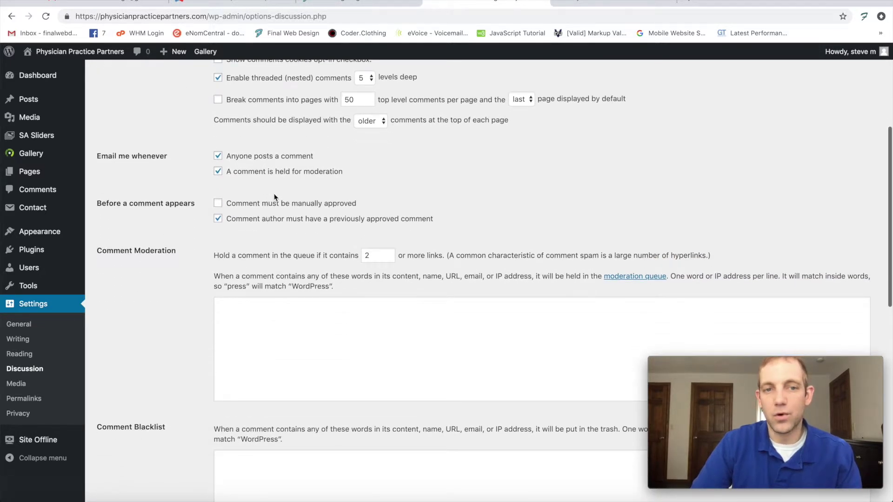
{"action": "scroll", "coordinate": [261, 224], "scroll_direction": "down", "scroll_amount": 3}
{"action": "scroll", "coordinate": [229, 224], "scroll_direction": "down", "scroll_amount": 1}
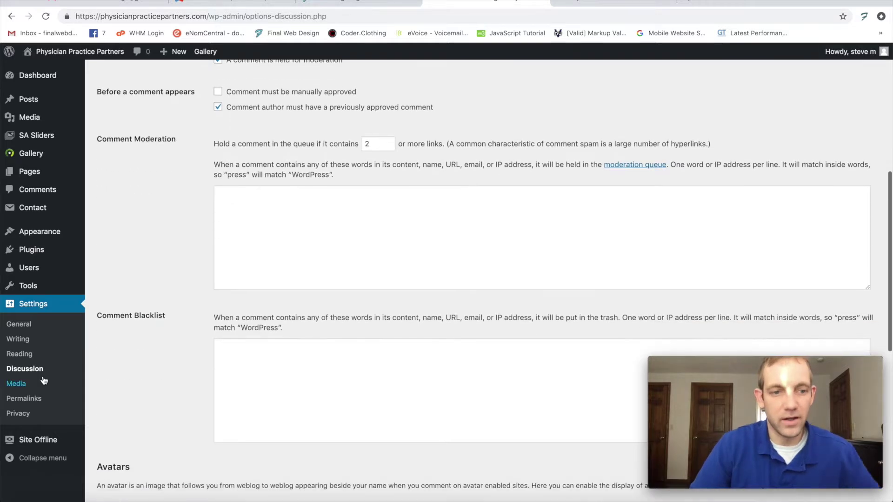
{"action": "left_click", "coordinate": [24, 383]}
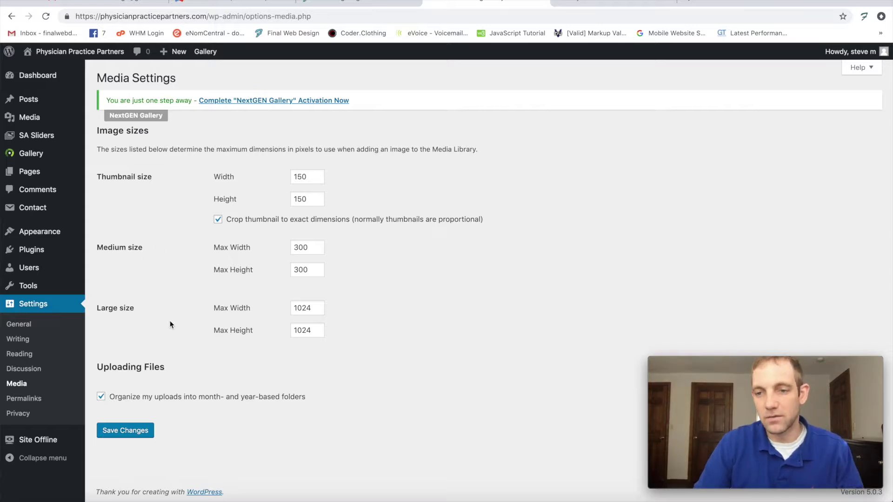
Review the URL structures in the Permalink Settings and try the Post name option without saving, highlighting "sample-post" in its example URL
{"action": "left_click", "coordinate": [37, 402]}
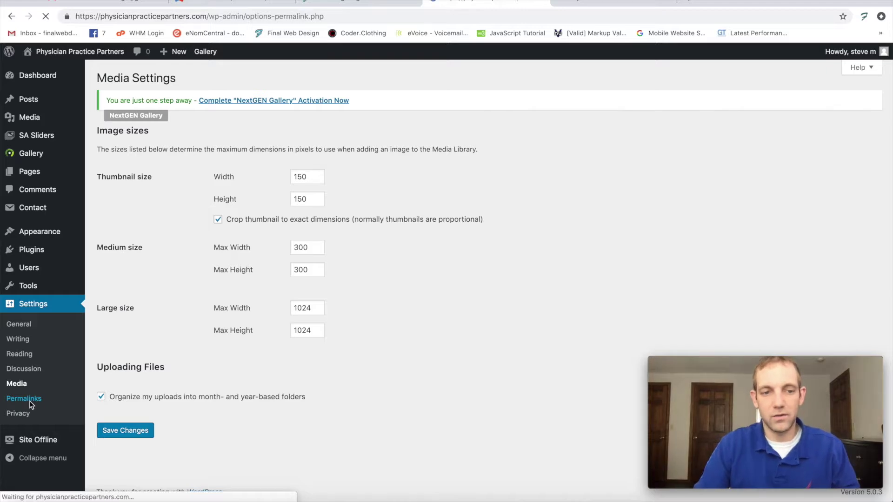
{"action": "scroll", "coordinate": [160, 253], "scroll_direction": "down", "scroll_amount": 2}
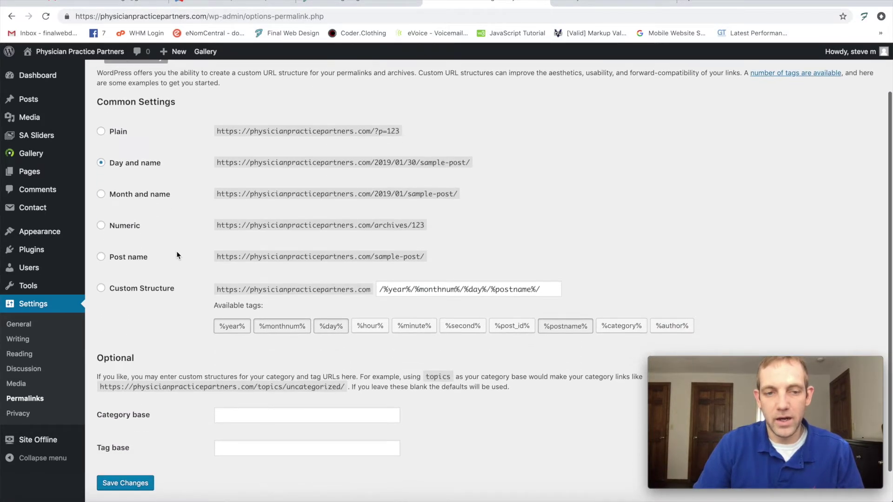
{"action": "scroll", "coordinate": [175, 258], "scroll_direction": "up", "scroll_amount": 2}
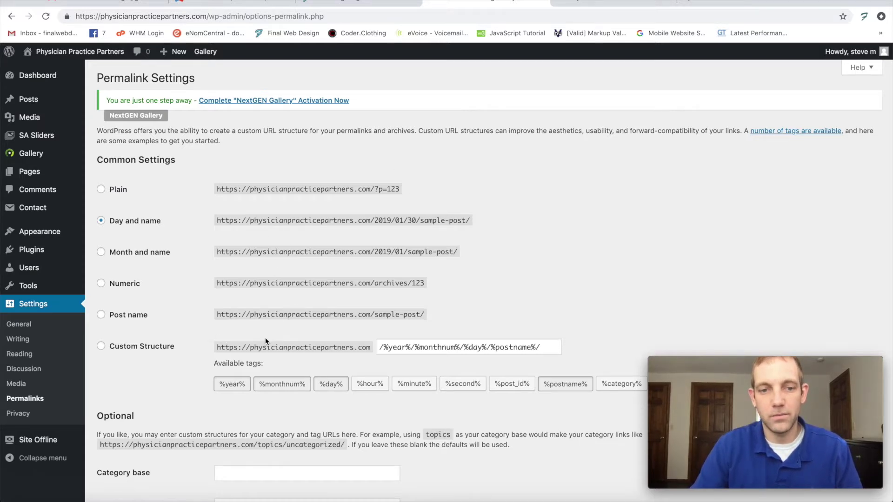
{"action": "scroll", "coordinate": [266, 342], "scroll_direction": "down", "scroll_amount": 2}
{"action": "scroll", "coordinate": [129, 334], "scroll_direction": "down", "scroll_amount": 1}
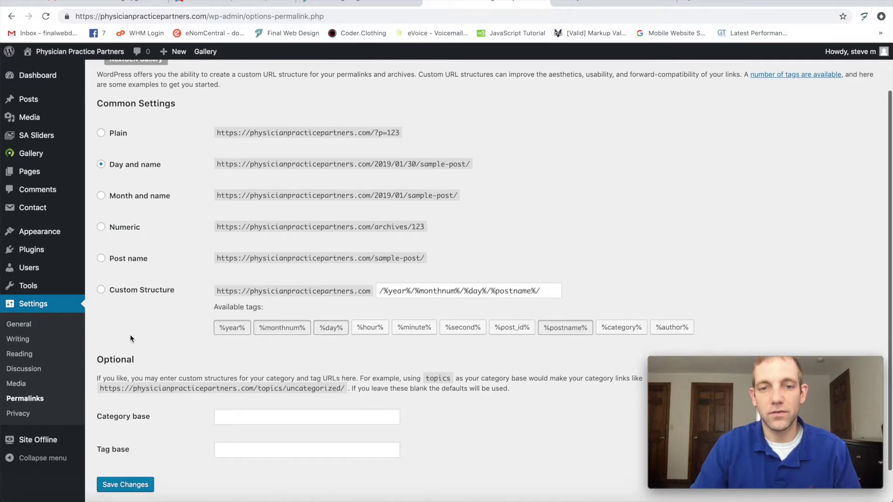
{"action": "scroll", "coordinate": [130, 333], "scroll_direction": "down", "scroll_amount": 1}
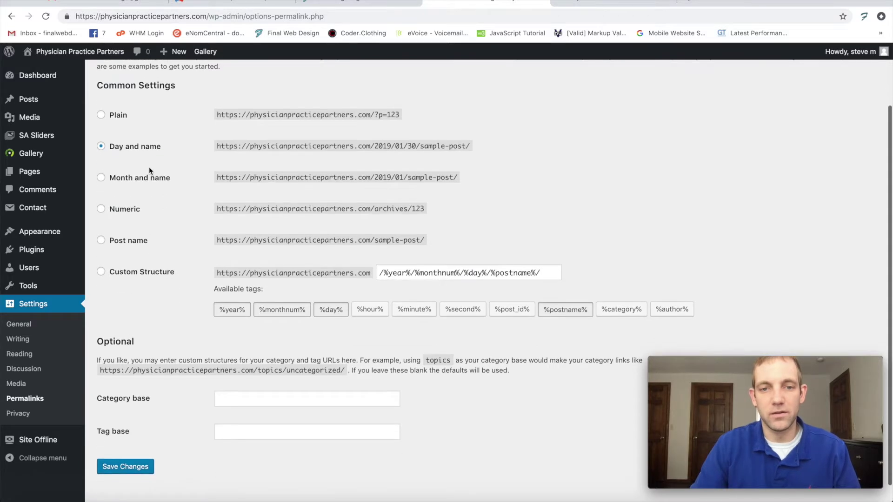
{"action": "left_click", "coordinate": [115, 241]}
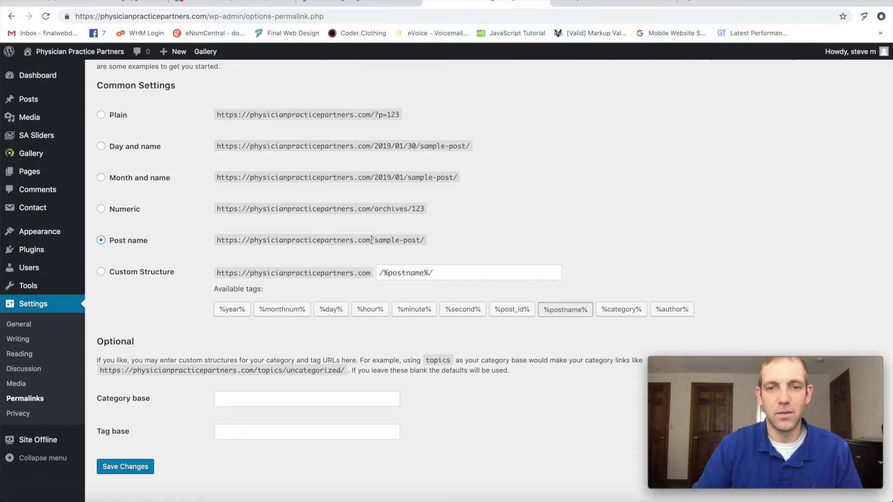
{"action": "left_click_drag", "start_coordinate": [374, 240], "coordinate": [421, 240]}
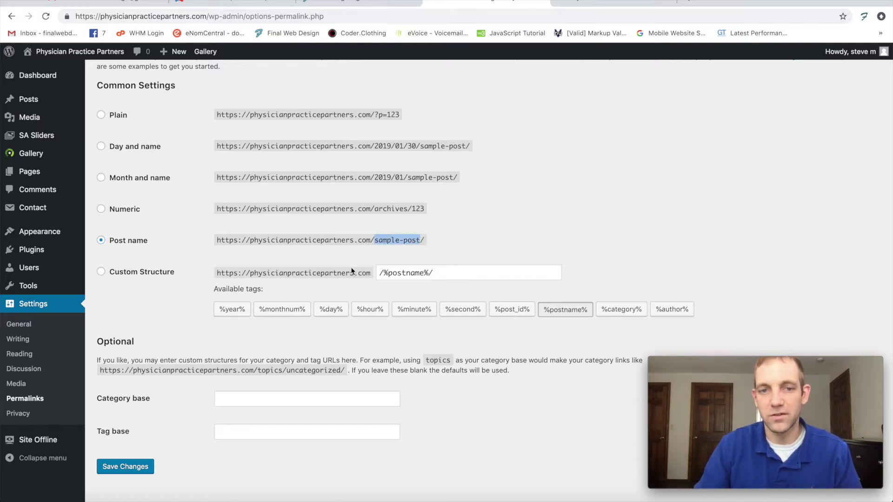
Look over the Privacy Settings, including the Privacy Policy guidance text and the existing pages available for selection
{"action": "left_click", "coordinate": [37, 418]}
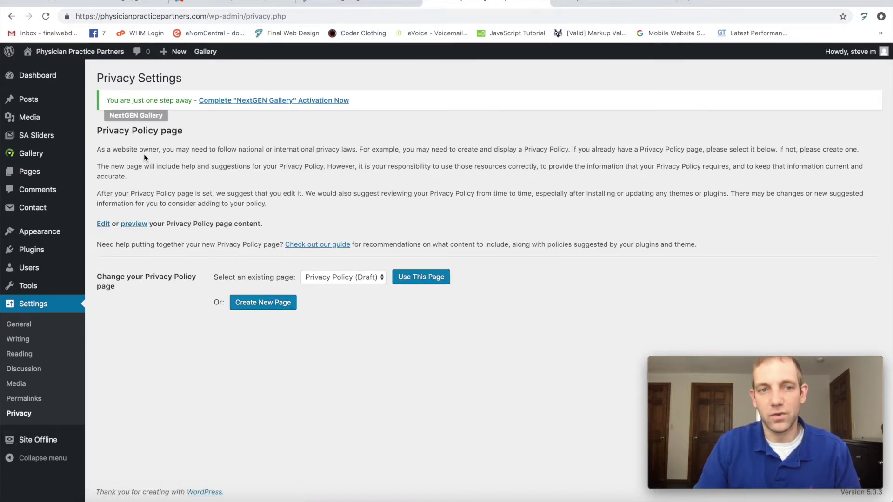
{"action": "left_click_drag", "start_coordinate": [106, 149], "coordinate": [212, 204]}
{"action": "left_click", "coordinate": [318, 278]}
{"action": "left_click", "coordinate": [333, 275]}
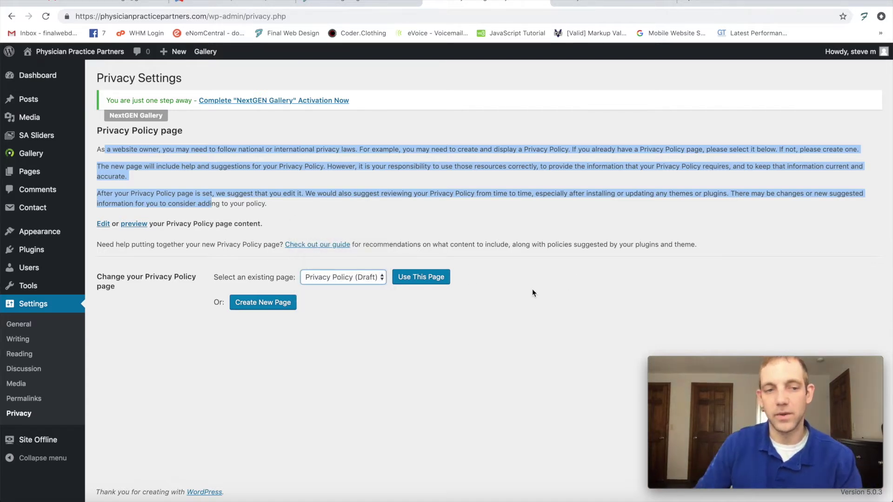
Set the site's Tagline to "This is our doctor site" in the General Settings and save the changes
{"action": "left_click", "coordinate": [26, 327]}
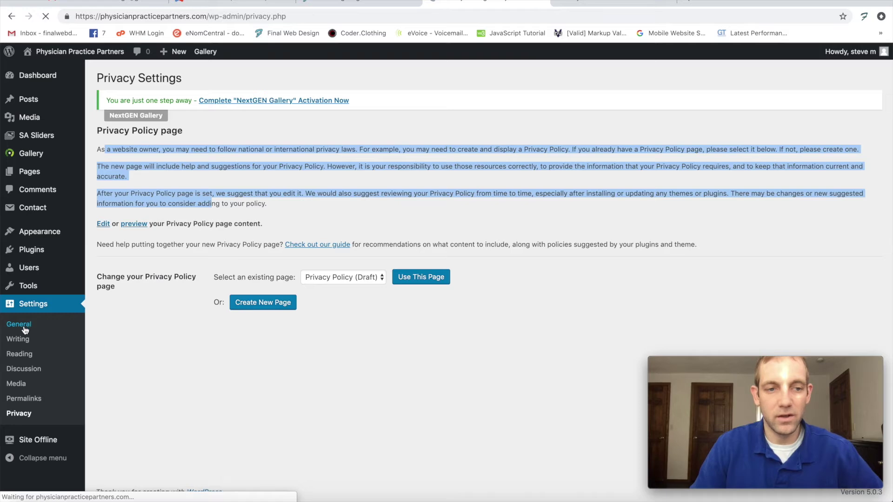
{"action": "left_click", "coordinate": [26, 328]}
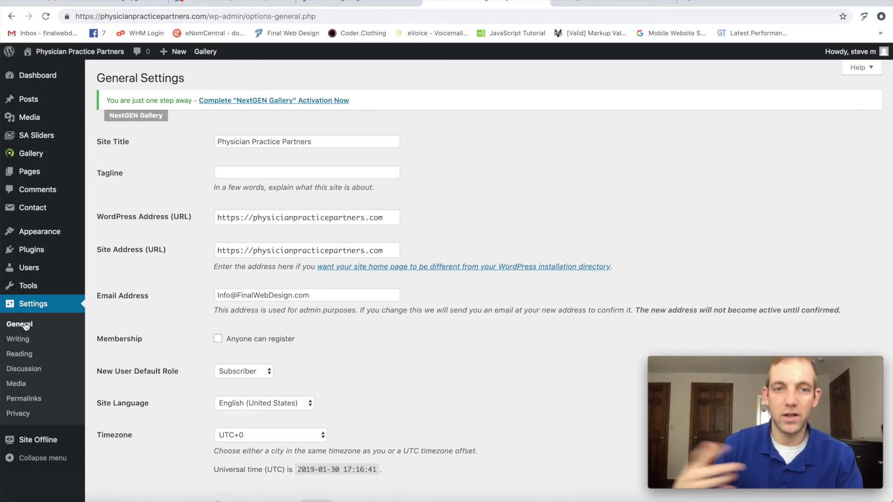
{"action": "left_click", "coordinate": [246, 172]}
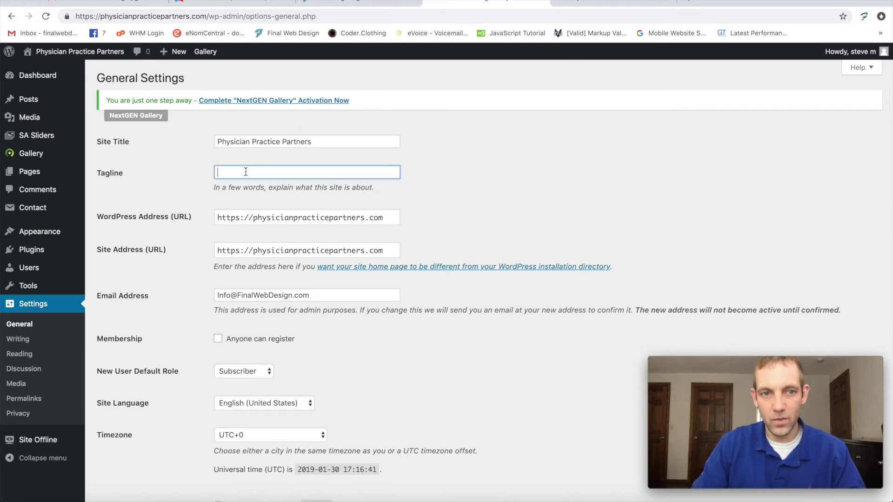
{"action": "type", "text": "This"}
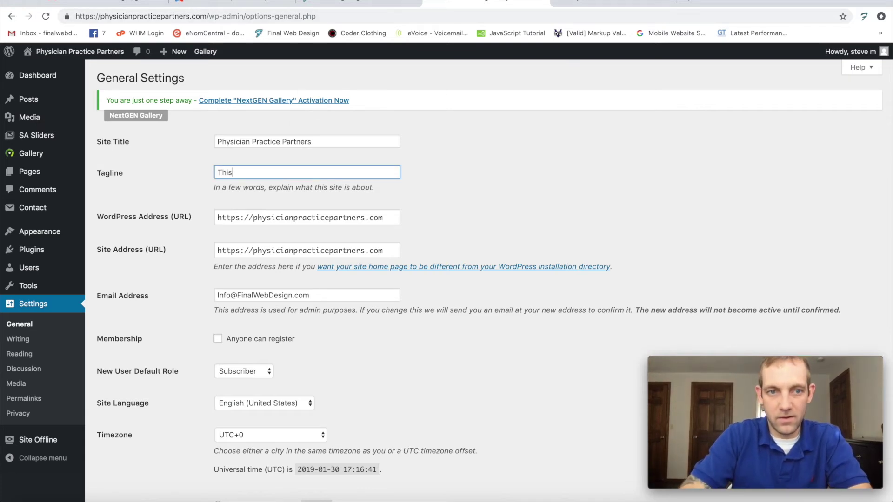
{"action": "type", "text": " is our doctor site"}
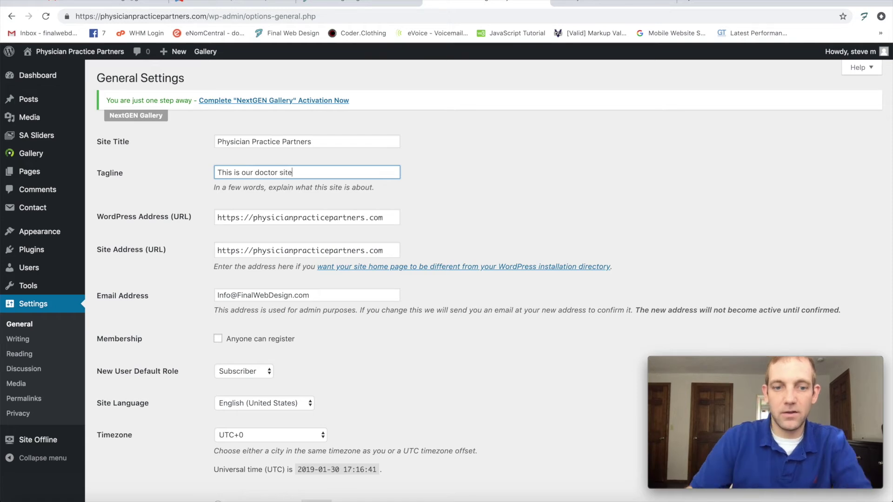
{"action": "scroll", "coordinate": [207, 212], "scroll_direction": "down", "scroll_amount": 7}
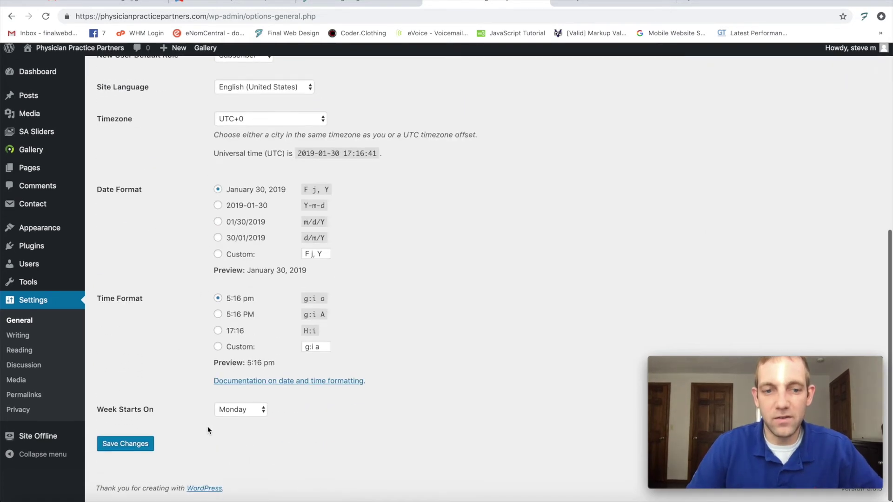
{"action": "left_click", "coordinate": [142, 449]}
Reload the live homepage, check the tagline beside the site title in the header, and return to the General Settings
{"action": "left_click", "coordinate": [575, 2]}
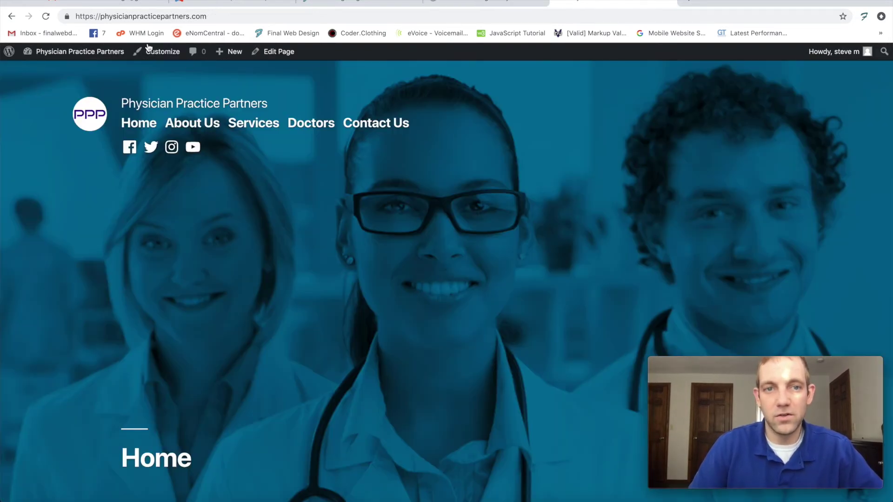
{"action": "left_click", "coordinate": [46, 17]}
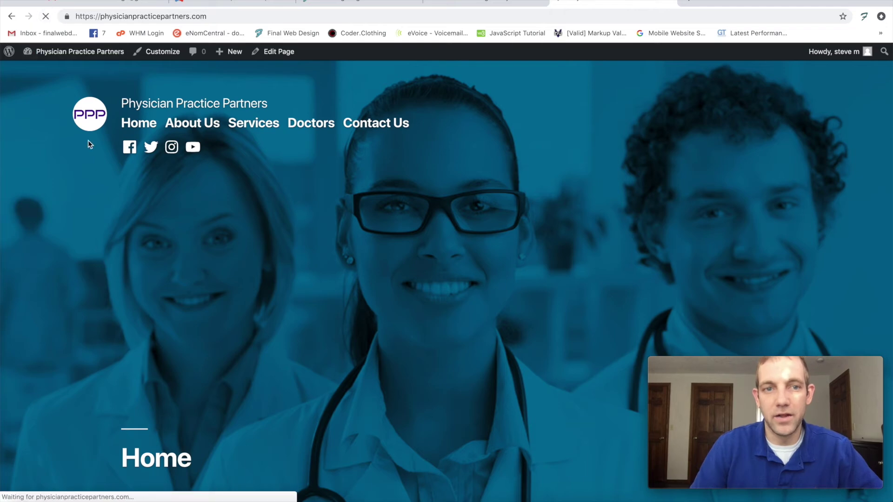
{"action": "left_click_drag", "start_coordinate": [300, 103], "coordinate": [417, 100]}
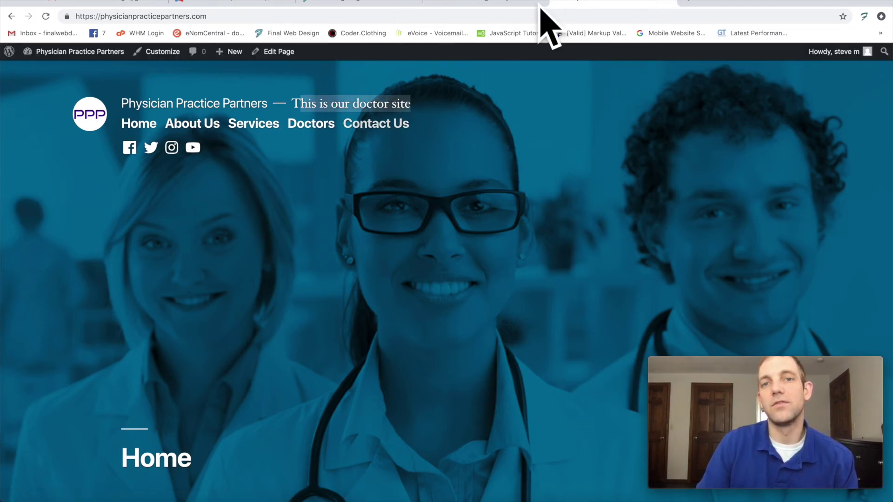
{"action": "left_click", "coordinate": [487, 3]}
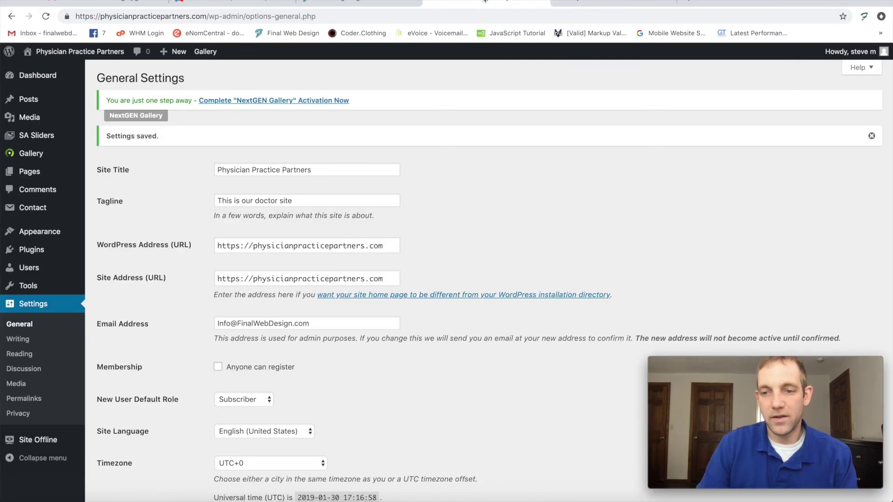